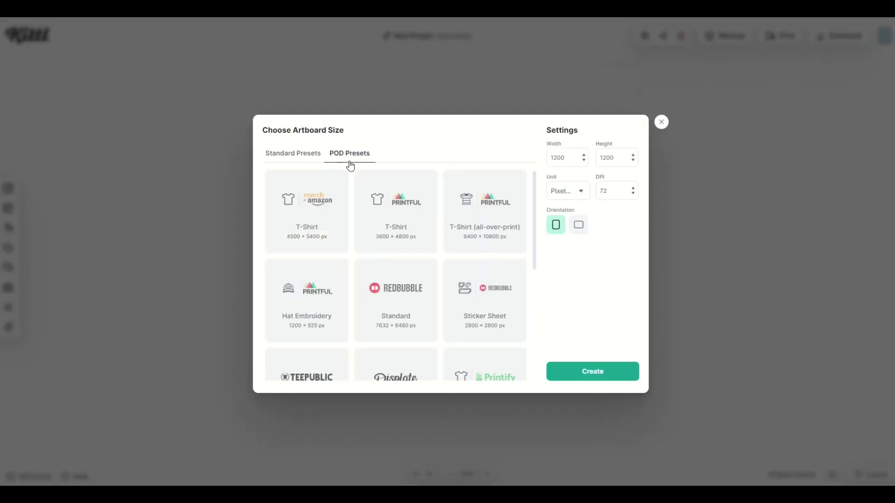
scroll(383, 234, "down", 2)
Step: Choose the Displate Standard preset (2900 × 4060 px, 300 DPI) as the artboard size
left_click(396, 294)
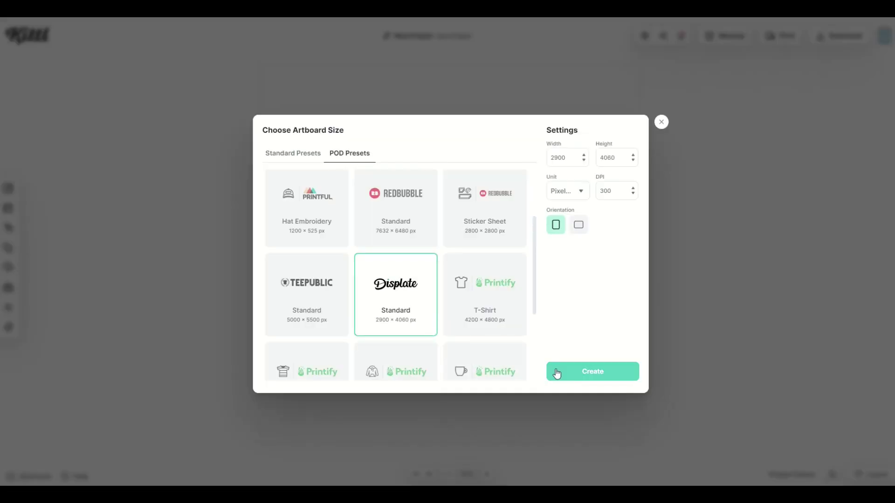
Step: Create the Displate artboard with a light grey #c8c8c8 background and bring up Kittl AI
left_click(556, 374)
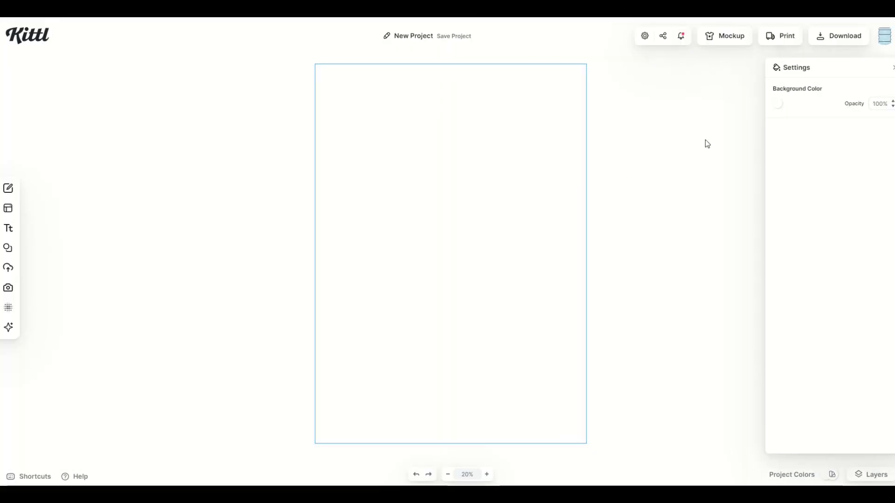
left_click(778, 106)
left_click_drag(700, 140, 639, 135)
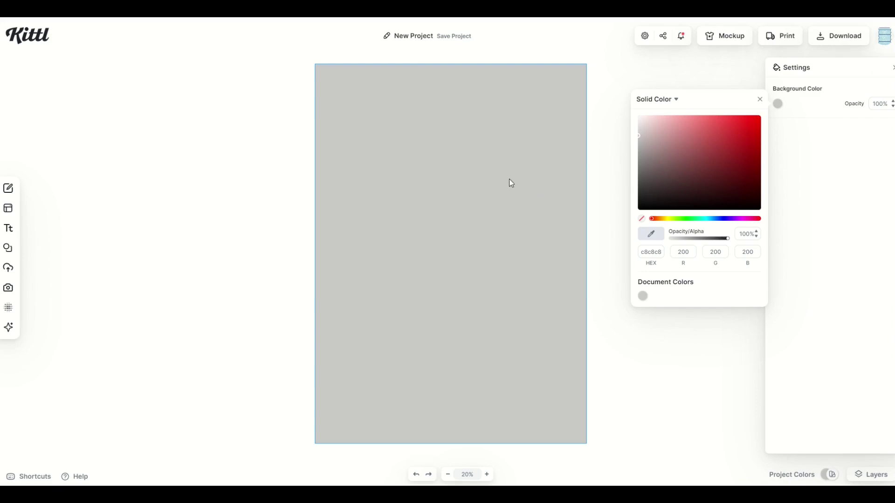
left_click(206, 294)
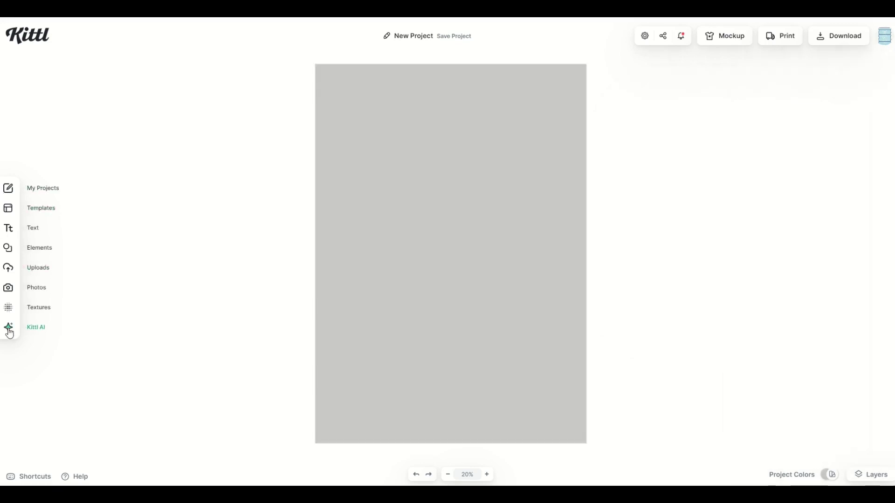
left_click(36, 328)
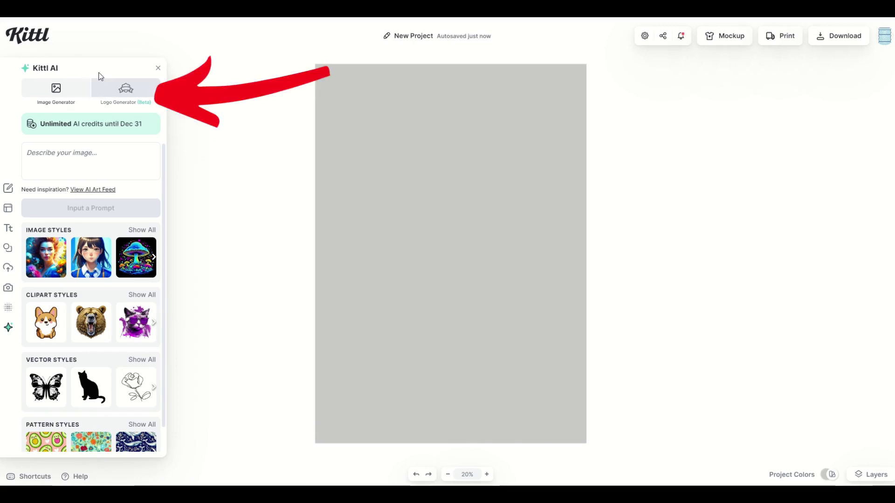
Step: Generate four logos from the suggested blue-and-gray legal-firm description in the Logo Generator
left_click(126, 93)
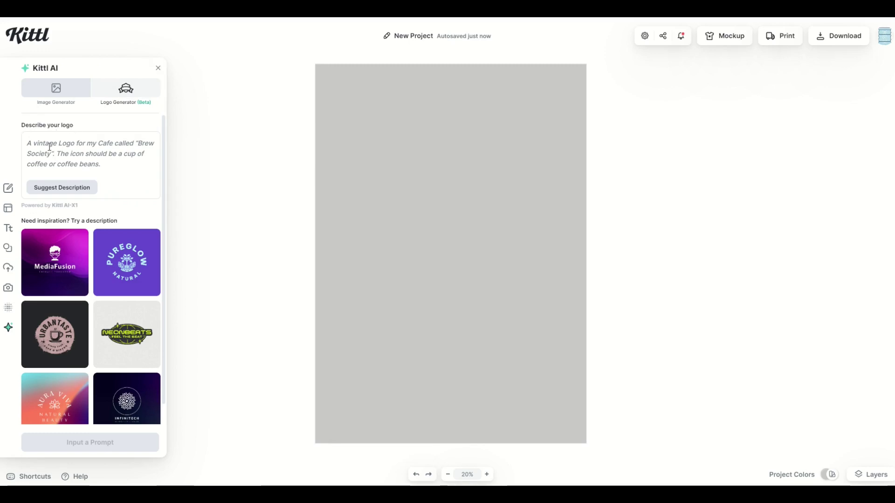
left_click(45, 191)
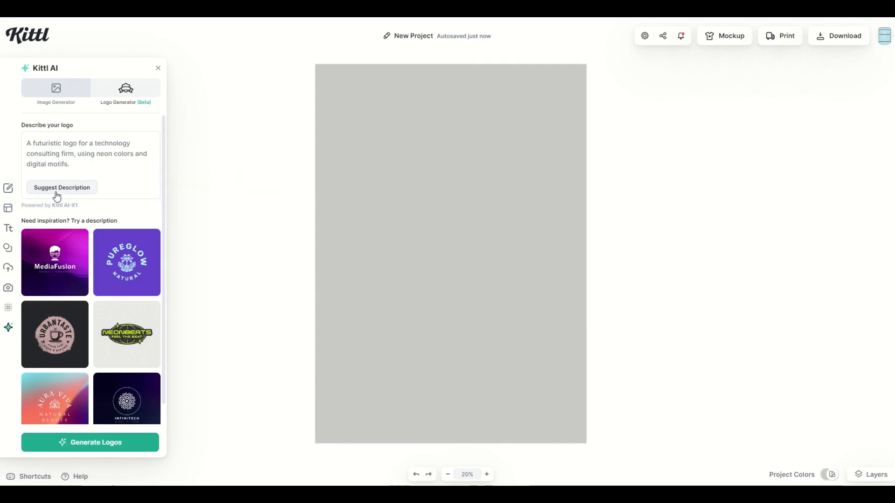
left_click(59, 187)
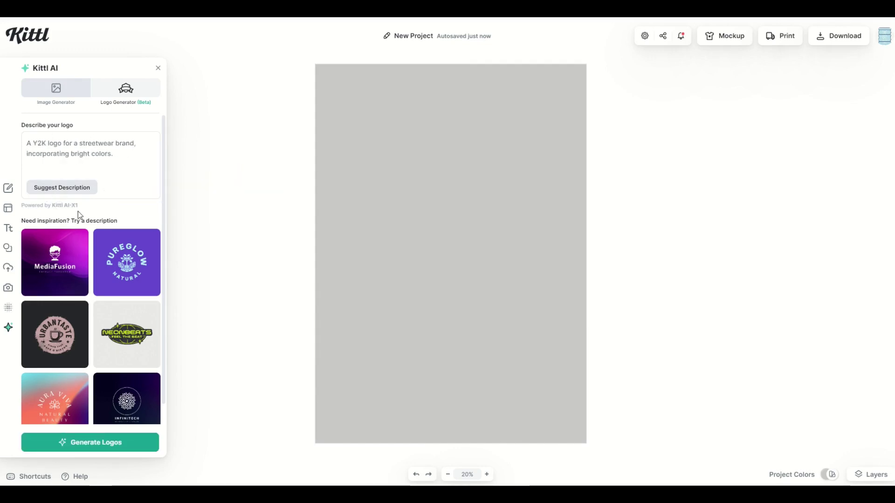
left_click(60, 190)
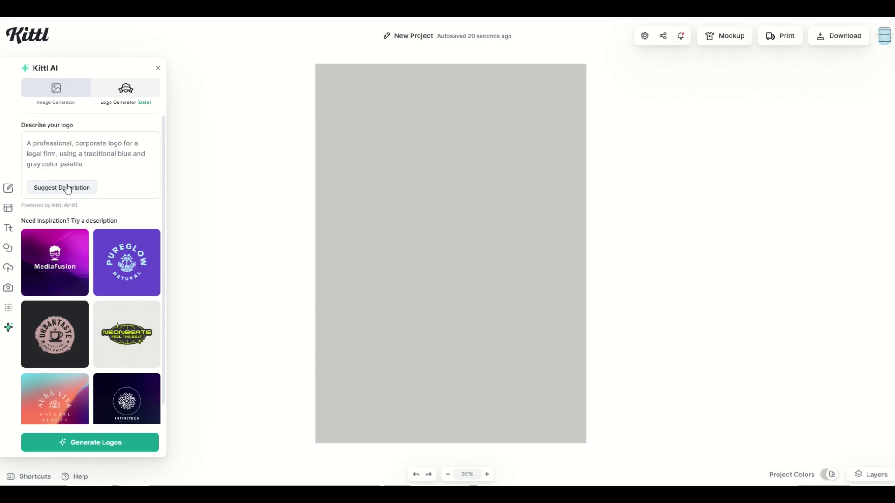
left_click(89, 442)
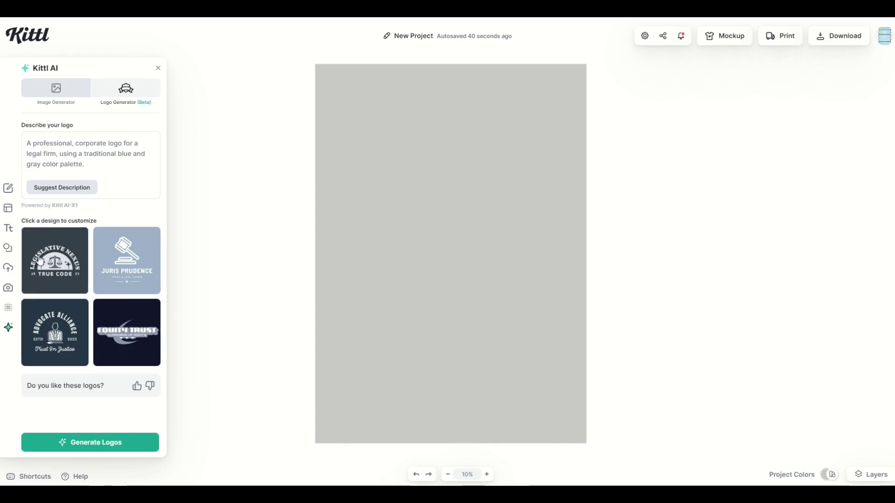
Step: Replace the project with the Legislative Nexus logo and adjust its arc text and sparkles
left_click(54, 269)
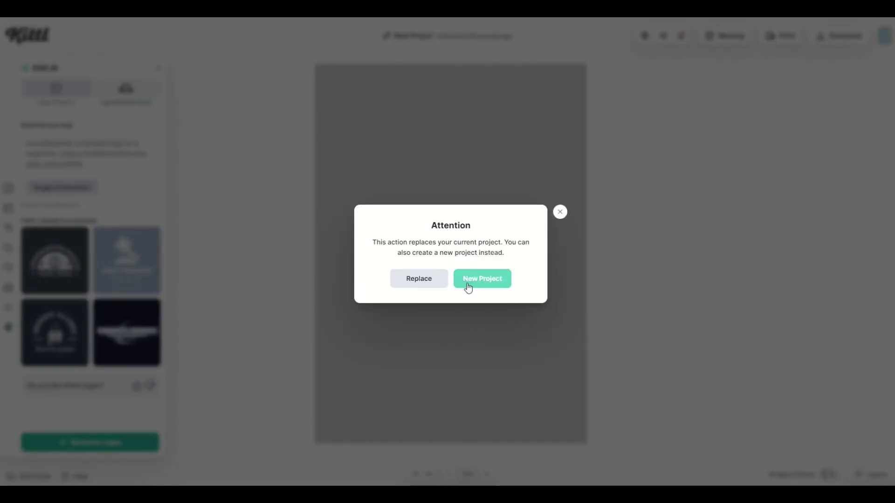
left_click(412, 283)
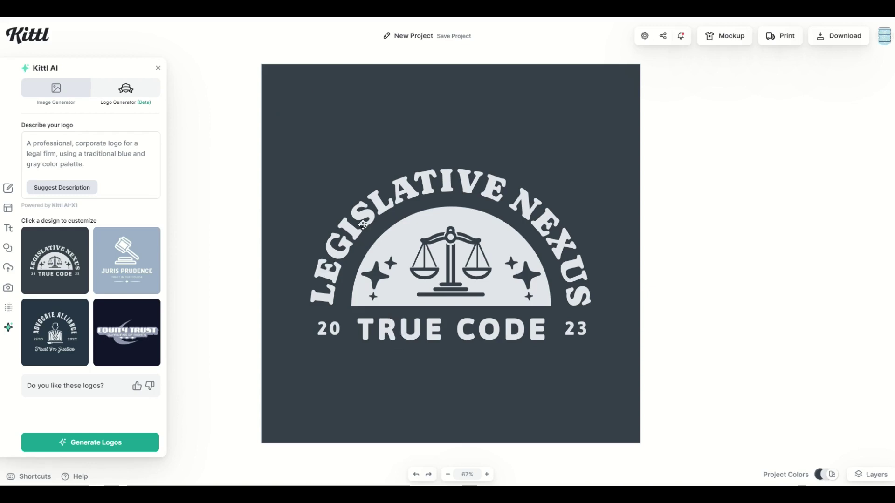
left_click_drag(362, 223, 330, 144)
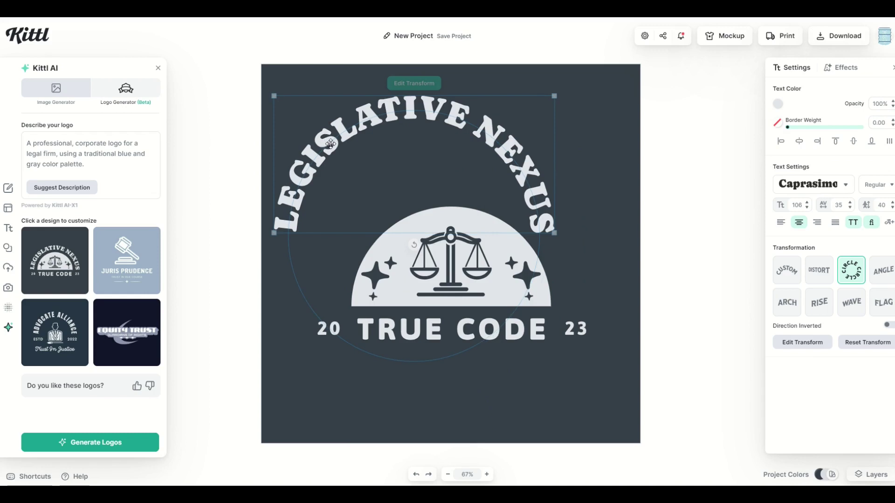
mouse_move(378, 276)
left_mouse_down()
mouse_move(329, 277)
mouse_move(439, 262)
left_mouse_up()
left_click(445, 274)
Step: Recolor the scales icon blue (008cff) and the number 23 blue (0060ff)
left_click(778, 103)
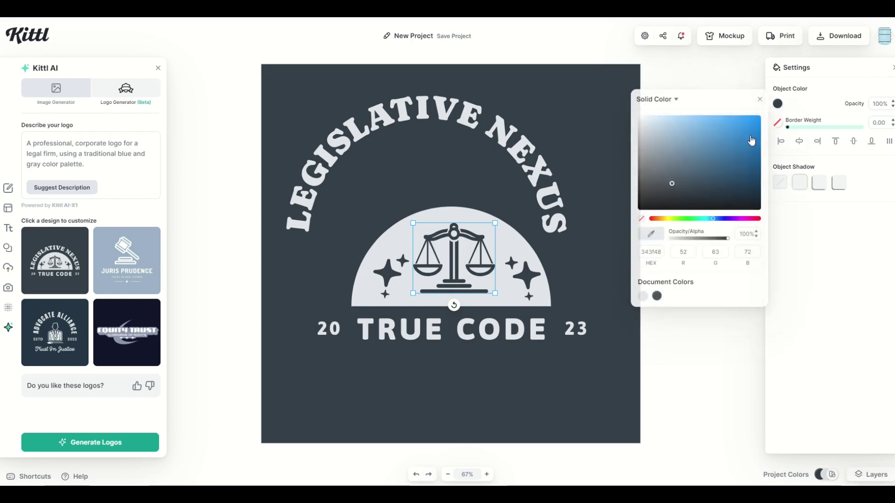
left_click(752, 126)
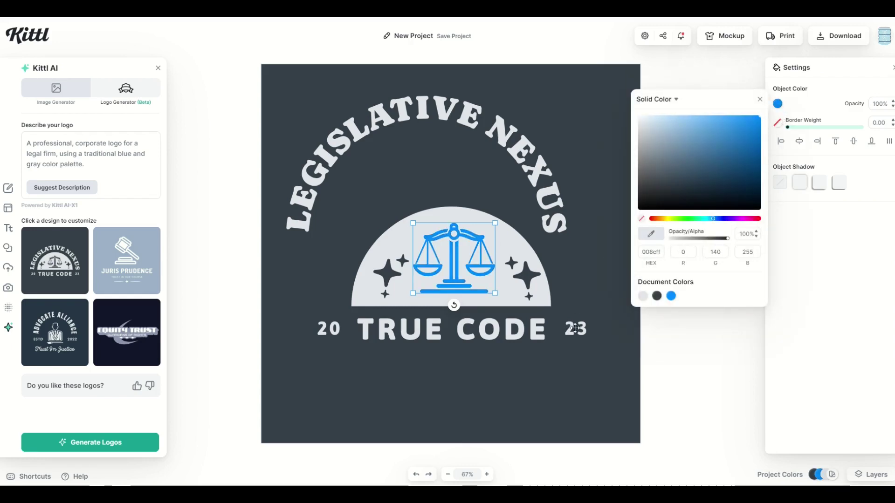
double_click(575, 329)
left_click(779, 108)
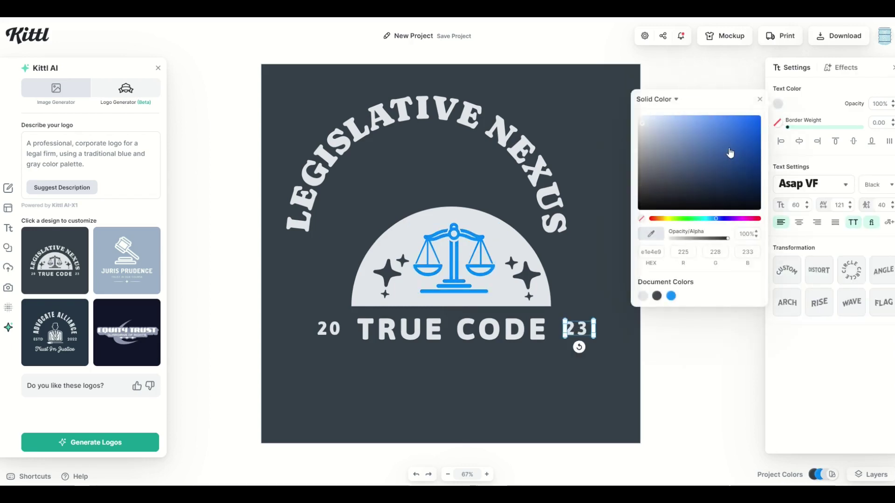
left_click(752, 126)
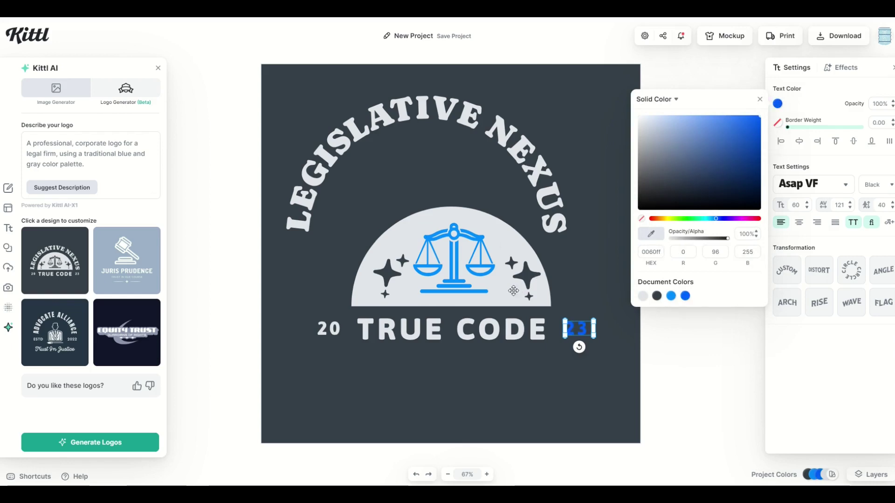
left_click(513, 291)
left_click(783, 109)
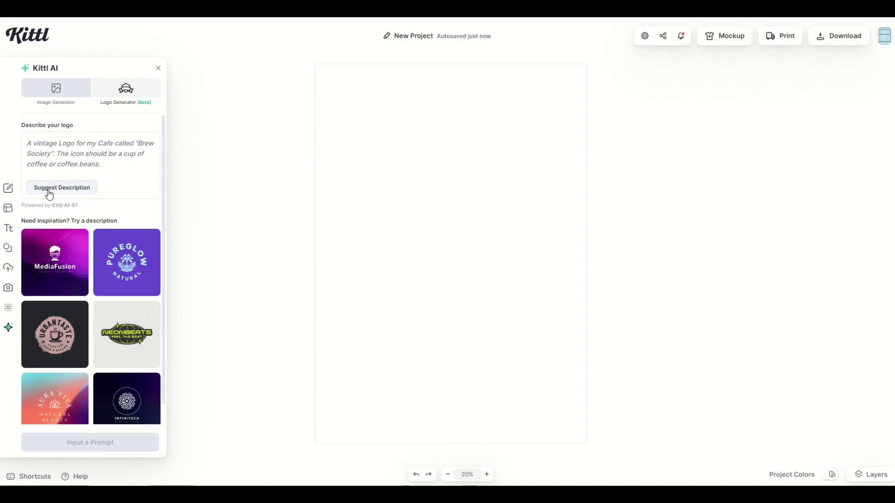
Step: Generate camping-gear badge logos and try Crag Connoisseurs and Peak Pursuit on the canvas
left_click(49, 189)
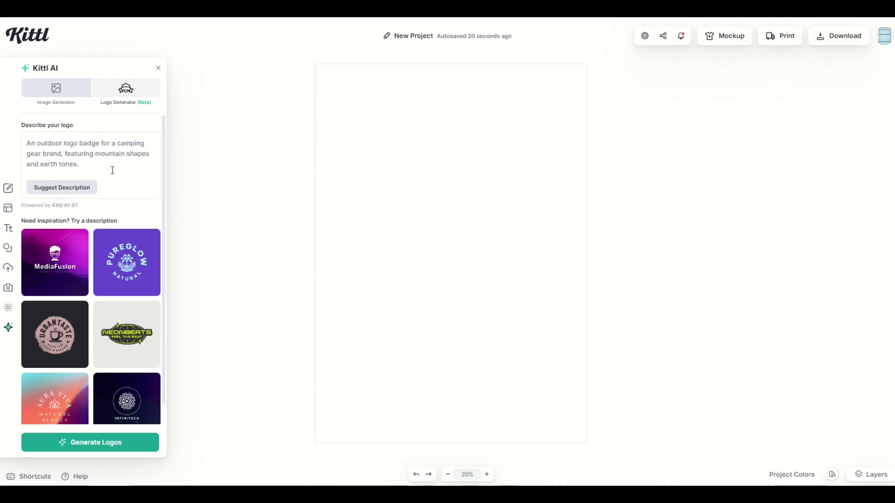
mouse_move(54, 334)
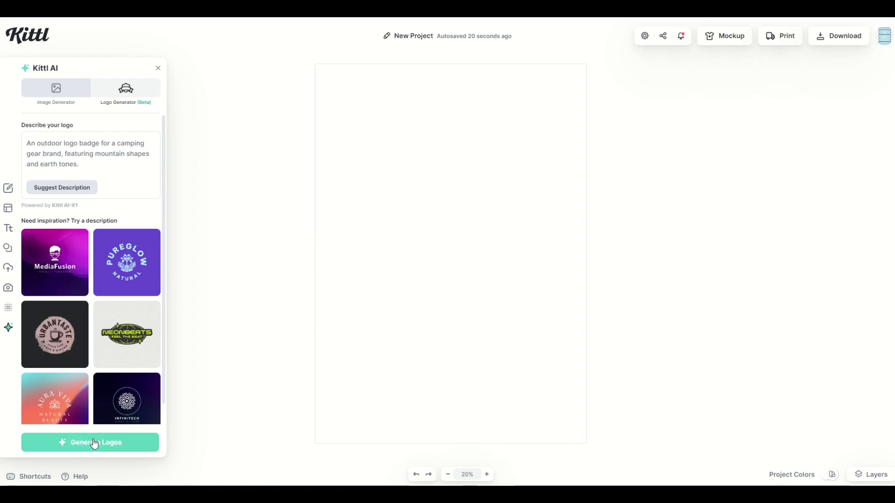
left_click(89, 442)
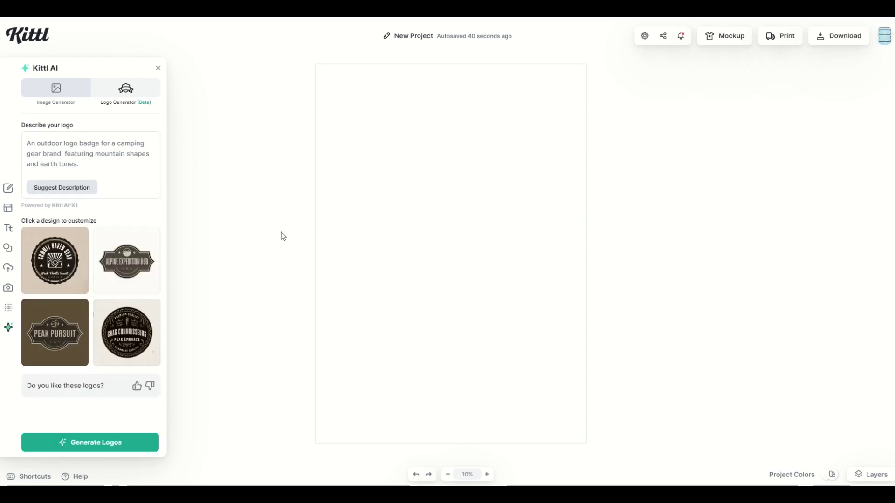
left_click(126, 332)
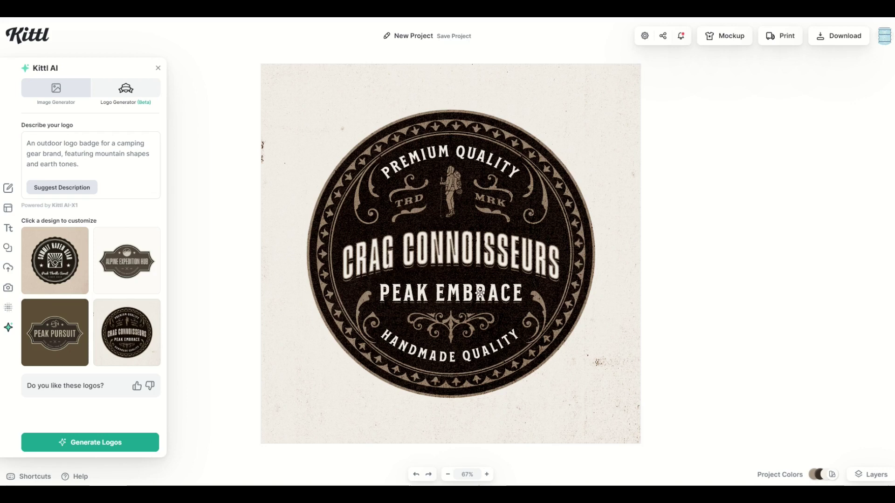
left_click(59, 341)
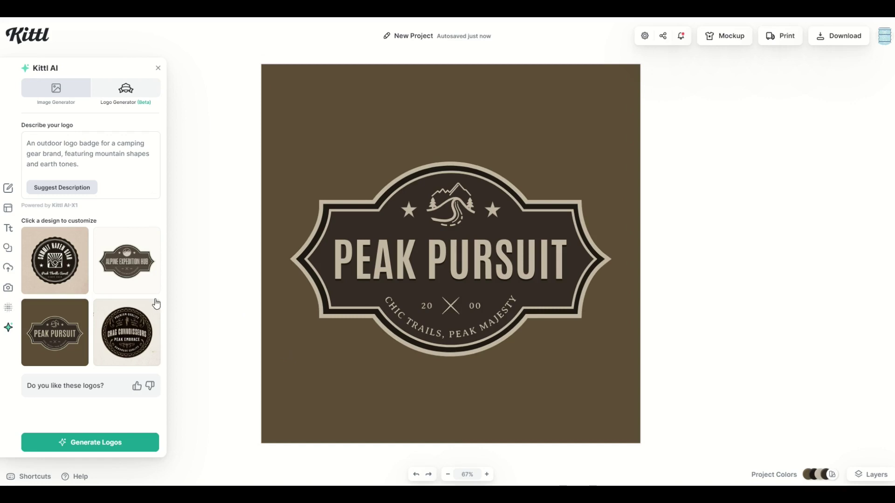
Step: Load the Alpine Expedition Hub logo, nudge its title, and select the badge for recoloring
left_click(126, 260)
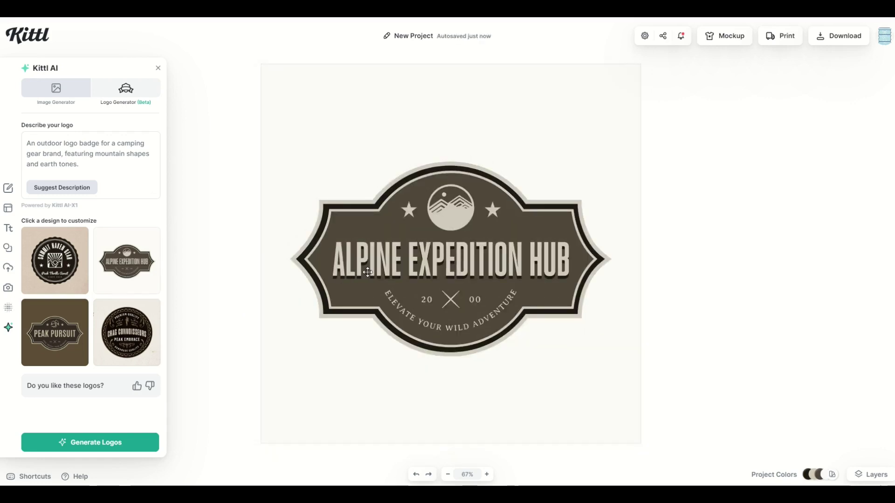
mouse_move(360, 262)
left_mouse_down()
mouse_move(360, 231)
mouse_move(360, 274)
left_mouse_up()
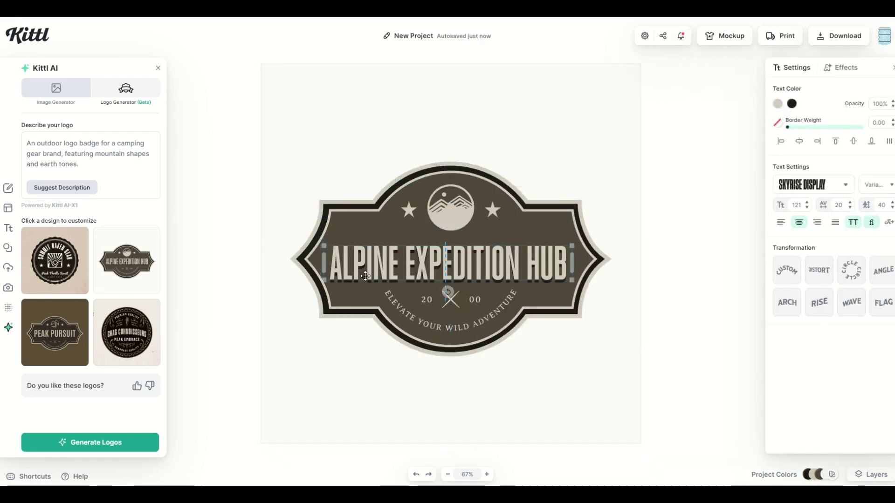
left_click(357, 216)
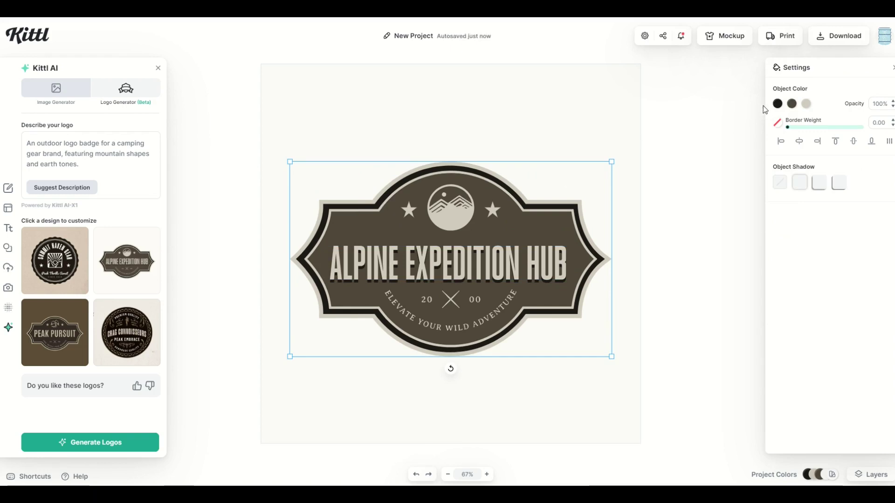
left_click(778, 103)
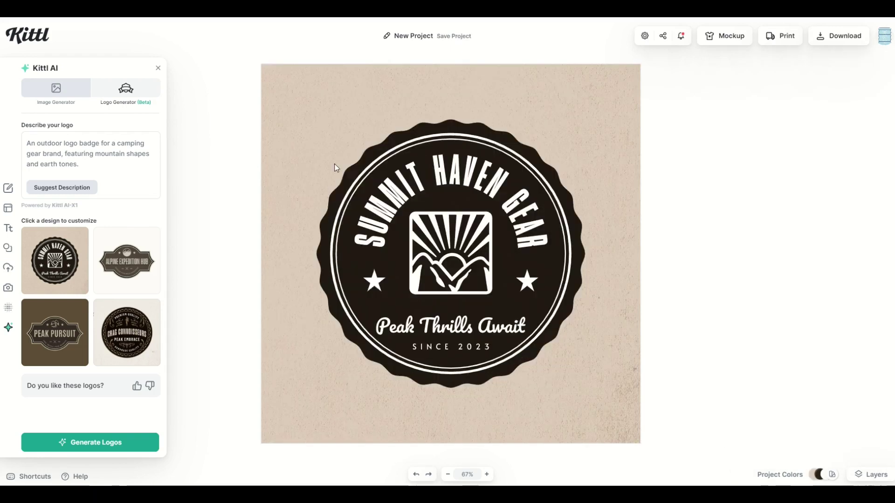
Step: Place the Summit Haven Gear badge on the canvas and select its textured background
left_click(291, 170)
left_click(343, 200)
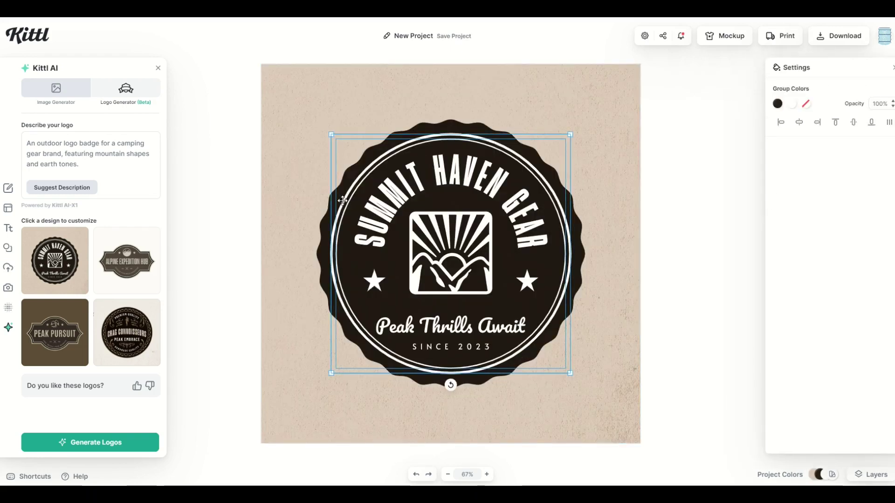
left_click(320, 243)
left_click(291, 277)
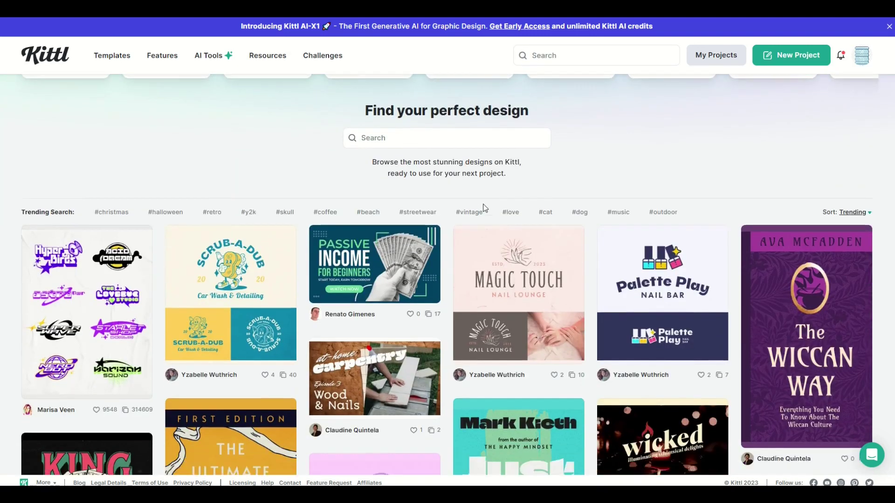
scroll(484, 207, "down", 5)
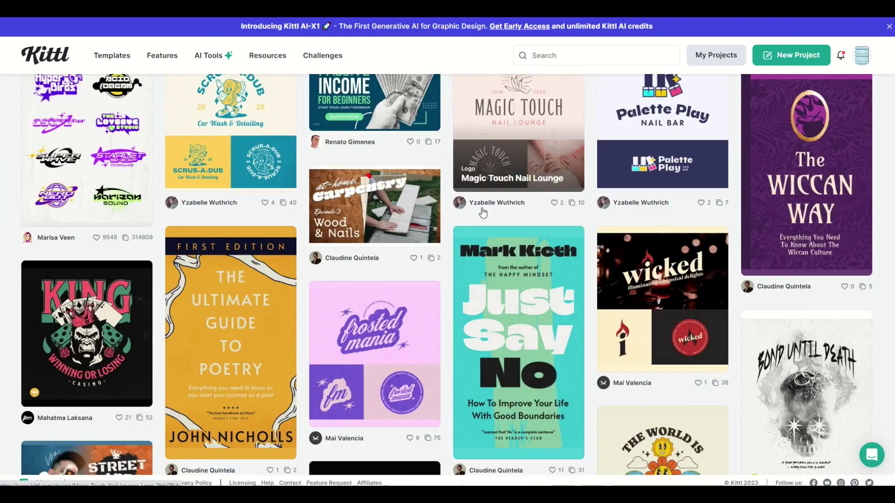
scroll(484, 208, "down", 4)
scroll(484, 208, "down", 3)
scroll(483, 212, "down", 4)
scroll(483, 213, "down", 4)
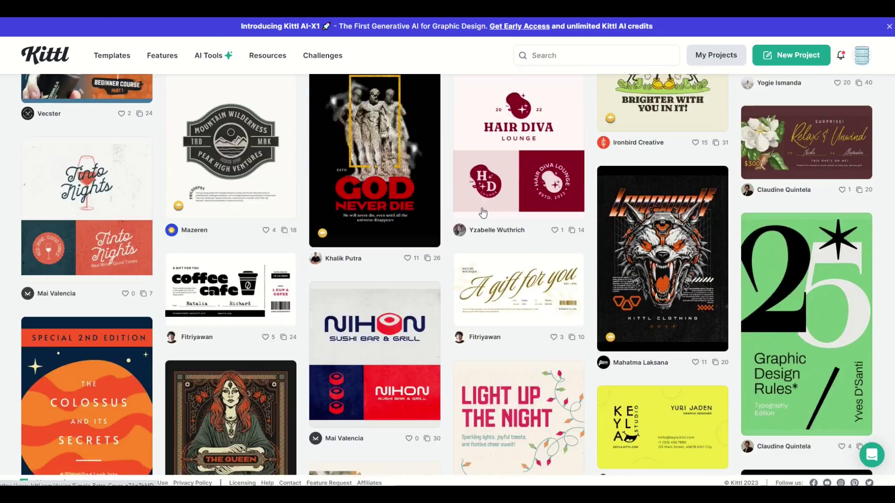
scroll(484, 212, "down", 2)
scroll(484, 213, "down", 4)
scroll(484, 213, "down", 2)
scroll(483, 213, "down", 3)
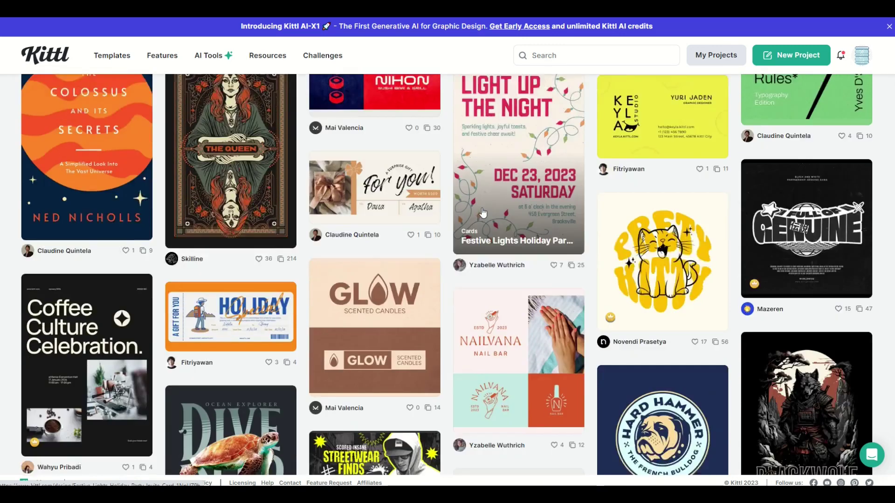
scroll(484, 213, "down", 3)
scroll(483, 213, "down", 2)
scroll(484, 213, "down", 2)
scroll(483, 212, "down", 4)
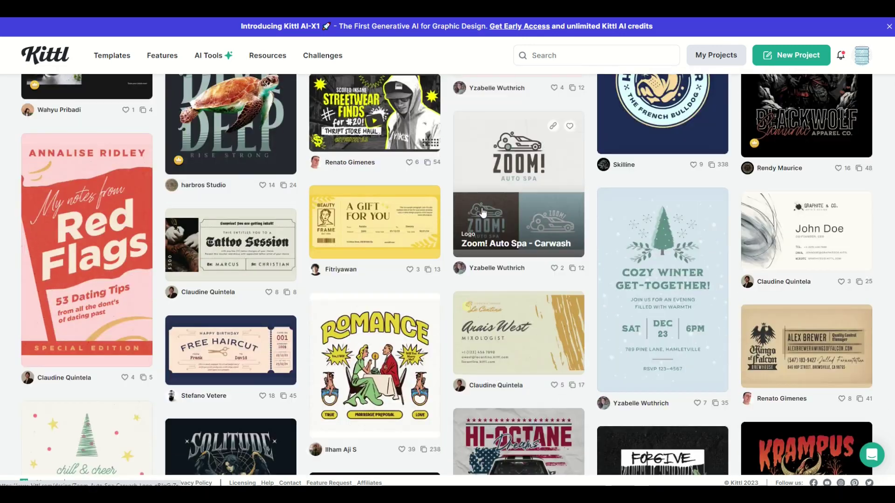
scroll(483, 212, "down", 3)
scroll(484, 213, "down", 1)
scroll(484, 213, "down", 2)
scroll(483, 213, "down", 2)
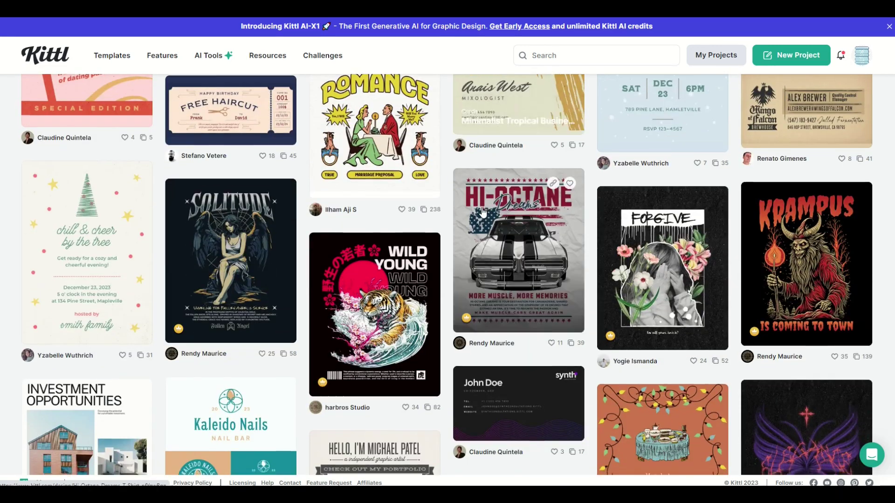
scroll(483, 213, "down", 1)
scroll(484, 213, "down", 1)
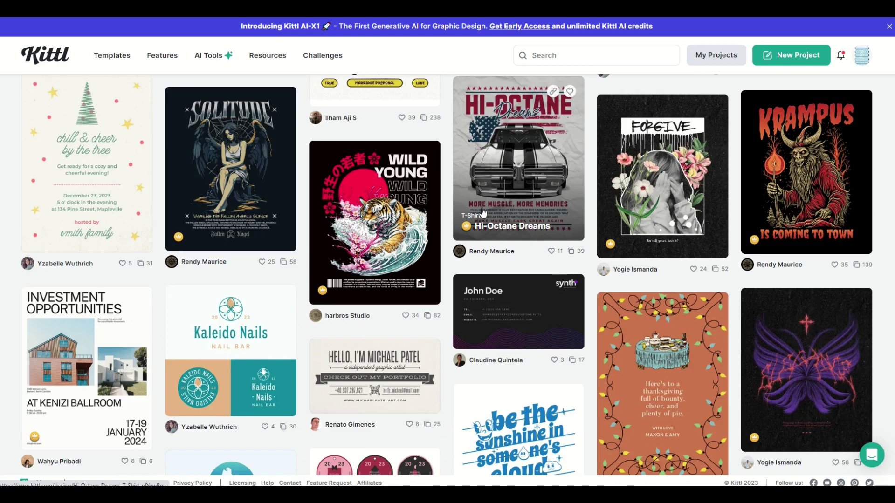
scroll(471, 213, "down", 3)
scroll(471, 212, "down", 3)
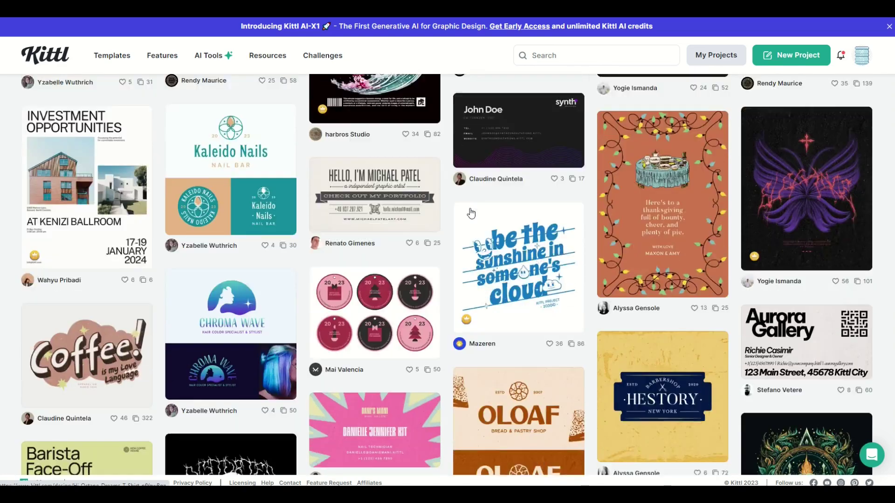
scroll(470, 212, "down", 2)
scroll(471, 213, "down", 2)
scroll(471, 213, "down", 3)
scroll(471, 213, "down", 1)
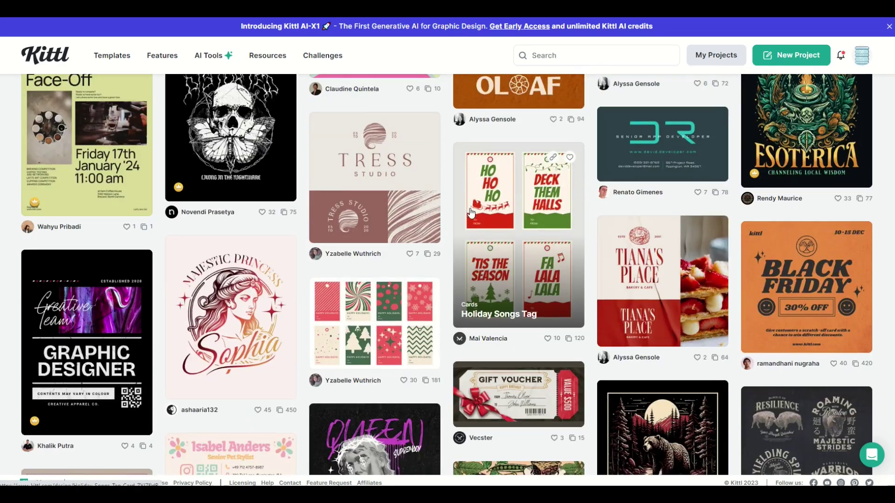
scroll(471, 213, "down", 3)
scroll(471, 213, "down", 2)
scroll(471, 212, "down", 2)
scroll(470, 212, "down", 3)
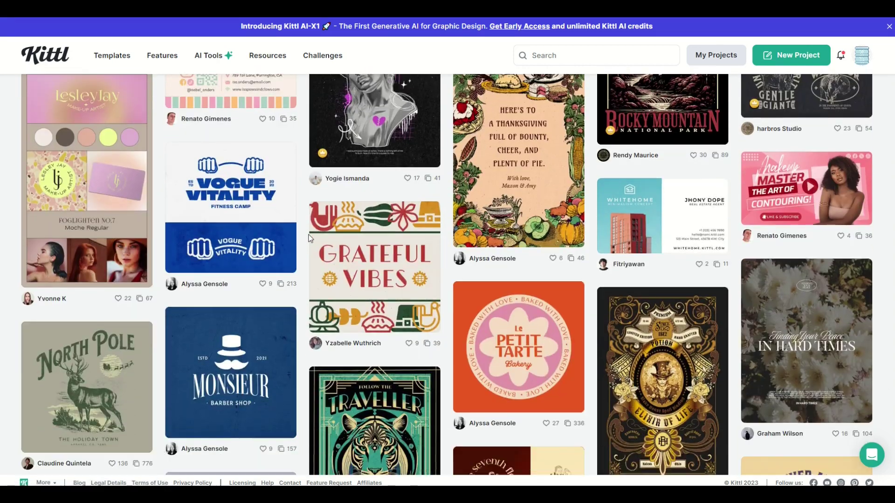
scroll(471, 213, "down", 2)
scroll(310, 238, "down", 2)
scroll(309, 238, "down", 3)
scroll(310, 238, "down", 3)
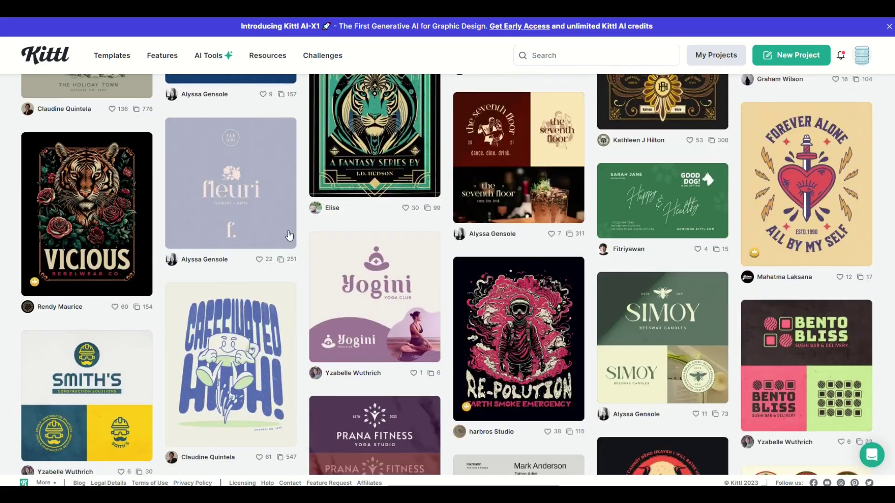
Step: Preview the Vicious Rebel Wear tiger T-shirt template from the gallery
left_click(86, 209)
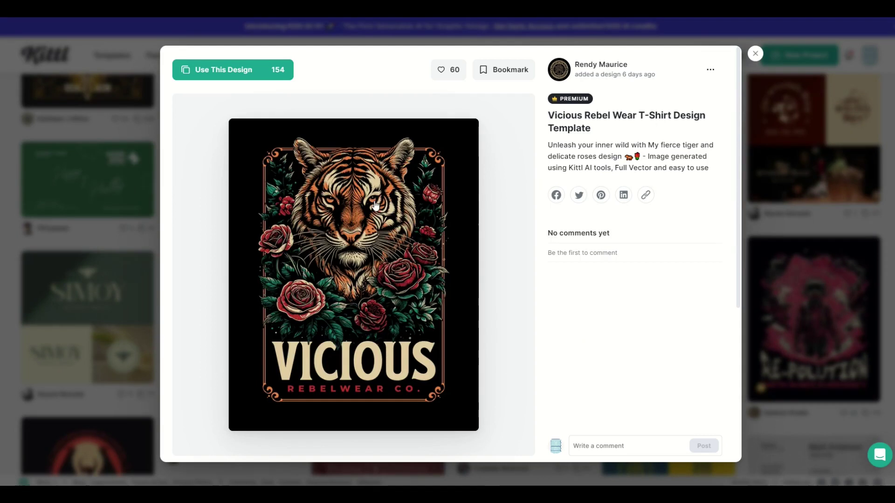